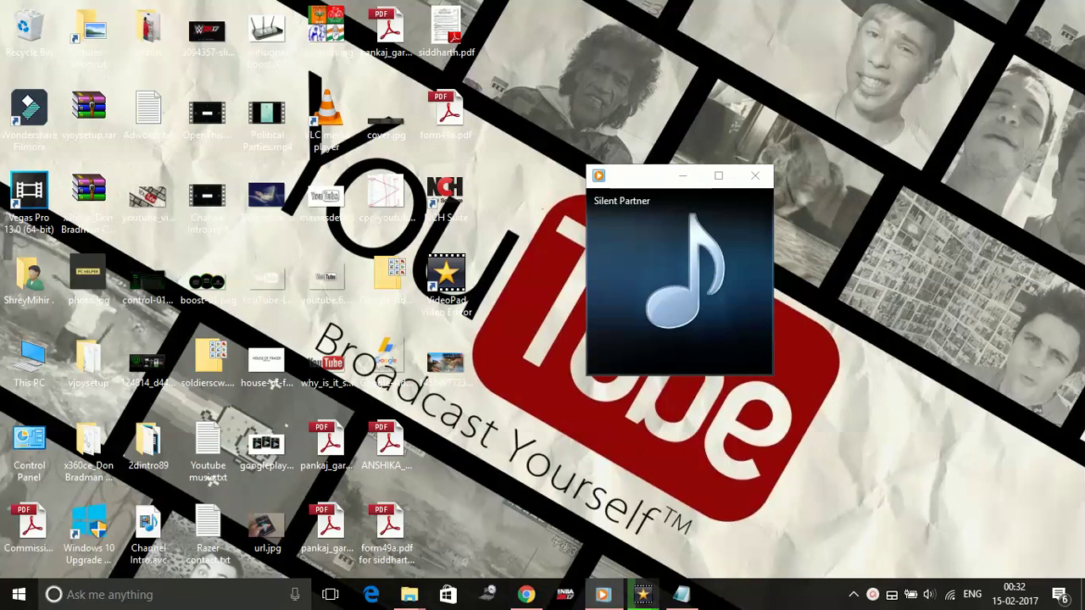
Restore 'Black screen on startup.txt' in Notepad from the taskbar
click(682, 594)
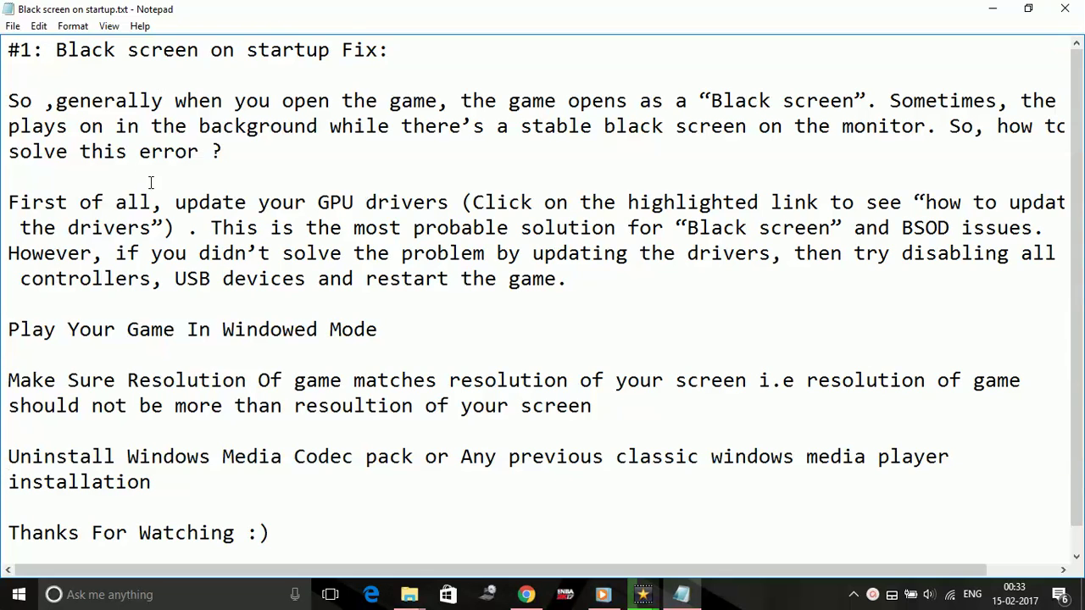
drag(148, 182, 450, 227)
drag(448, 164, 462, 202)
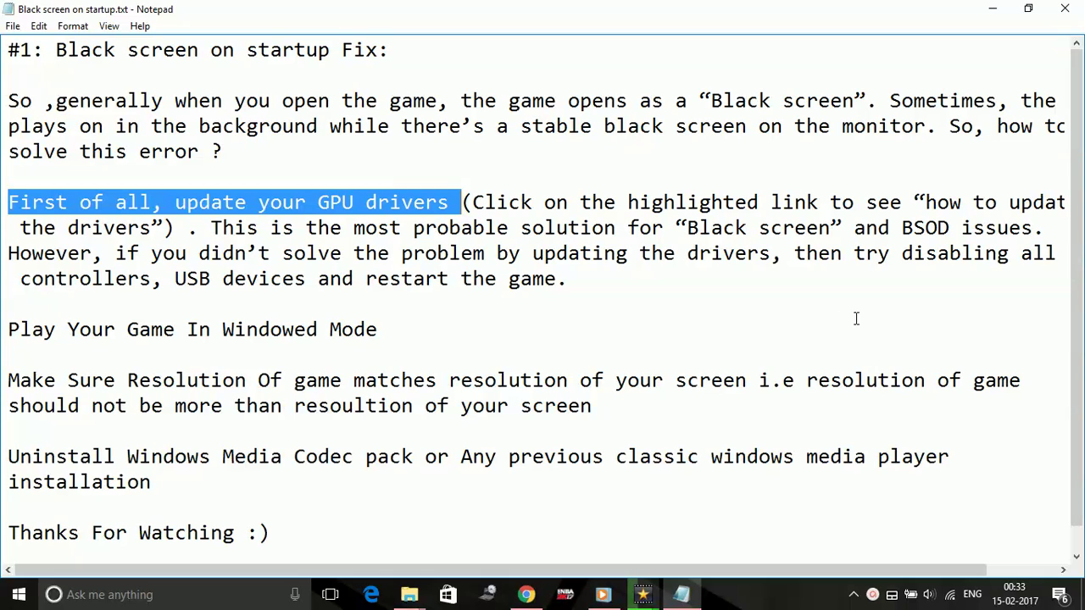
click(568, 227)
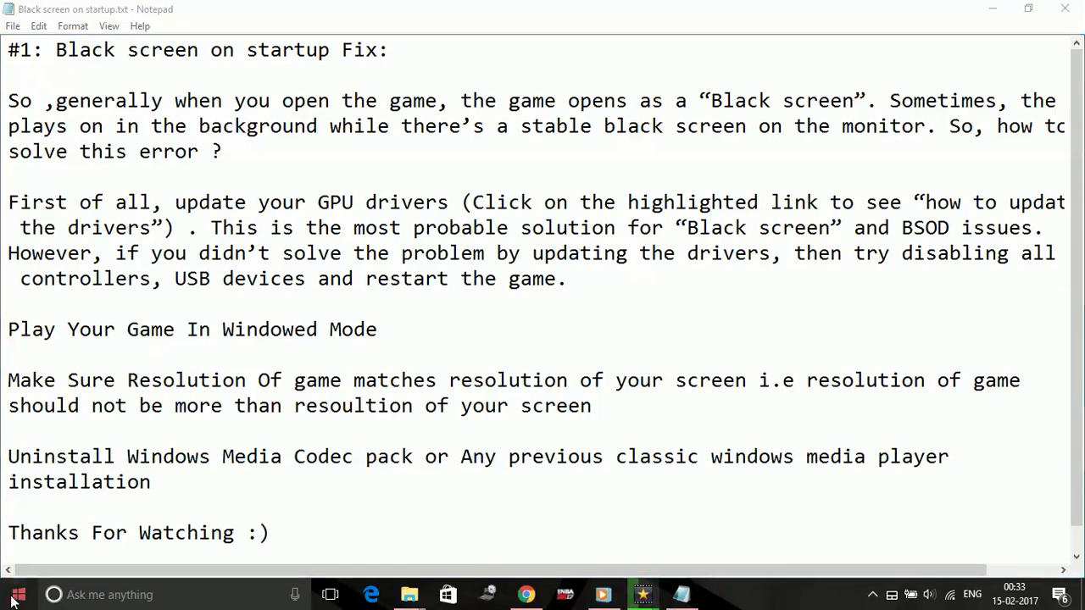
click(19, 594)
Open Update & security in Windows Settings to see updates awaiting a restart
click(19, 520)
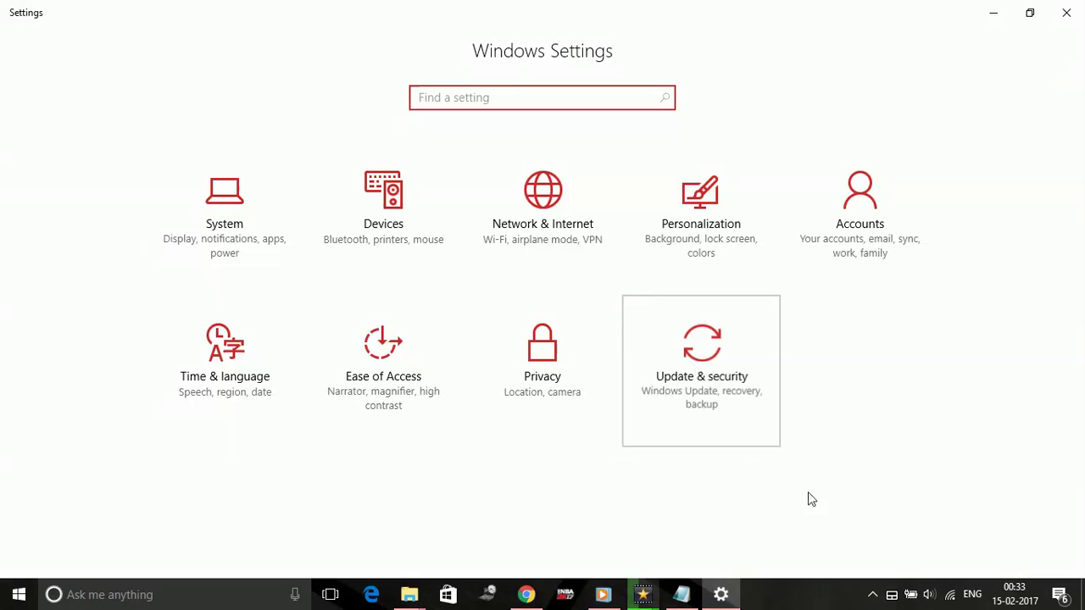
click(700, 389)
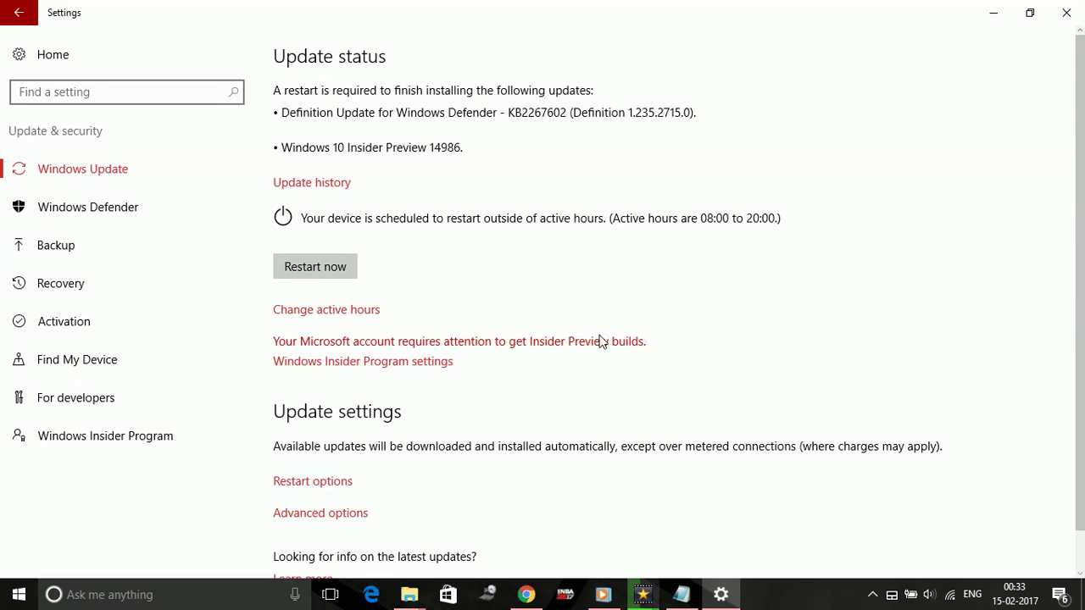
Close Settings and highlight the advice about disabling controllers and USB devices
click(1067, 12)
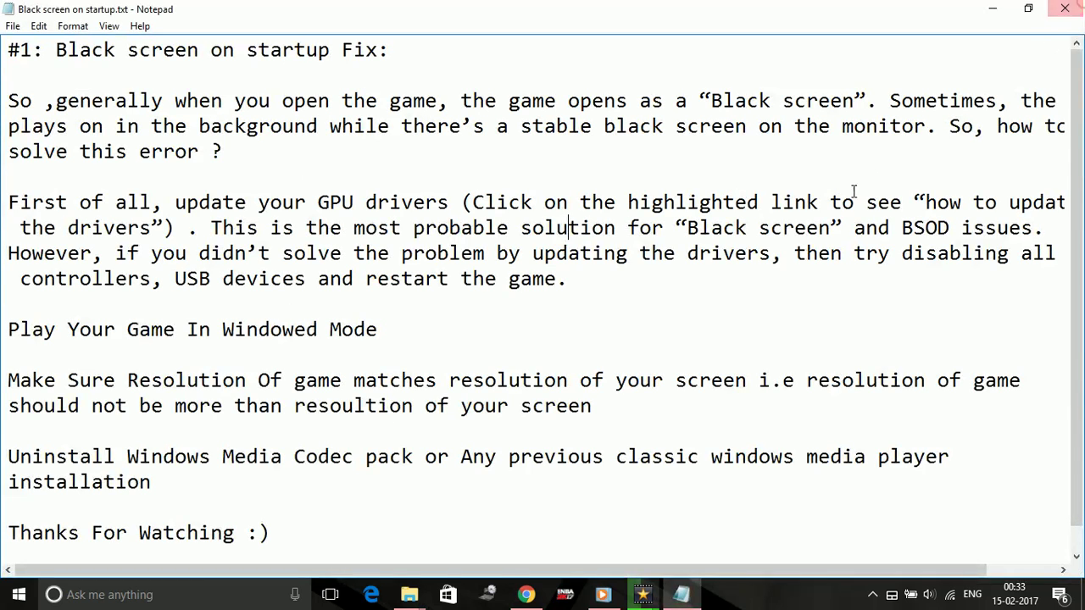
click(597, 277)
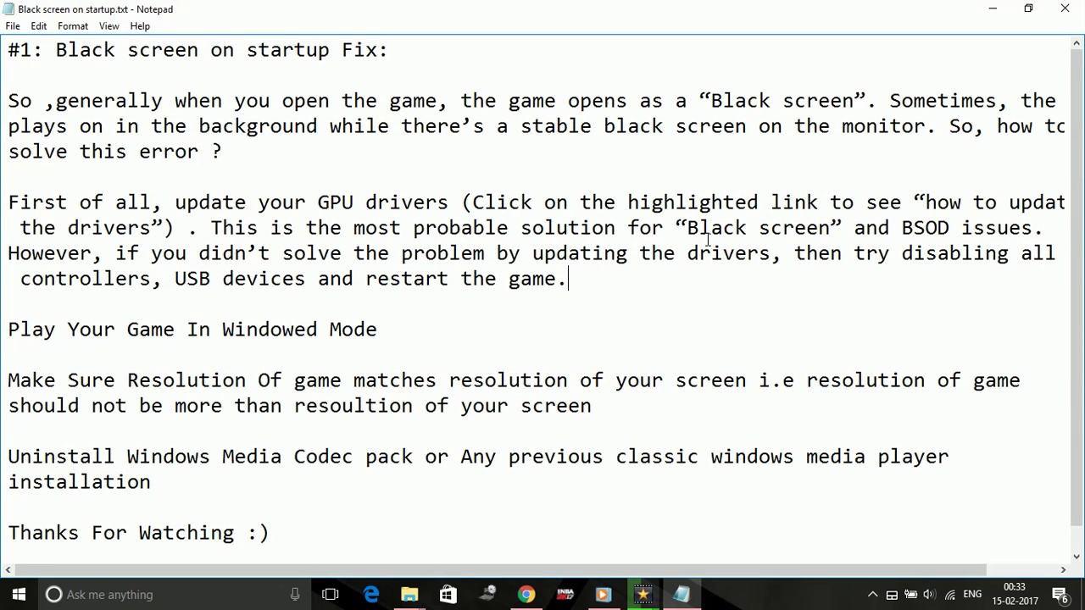
shift+click(792, 252)
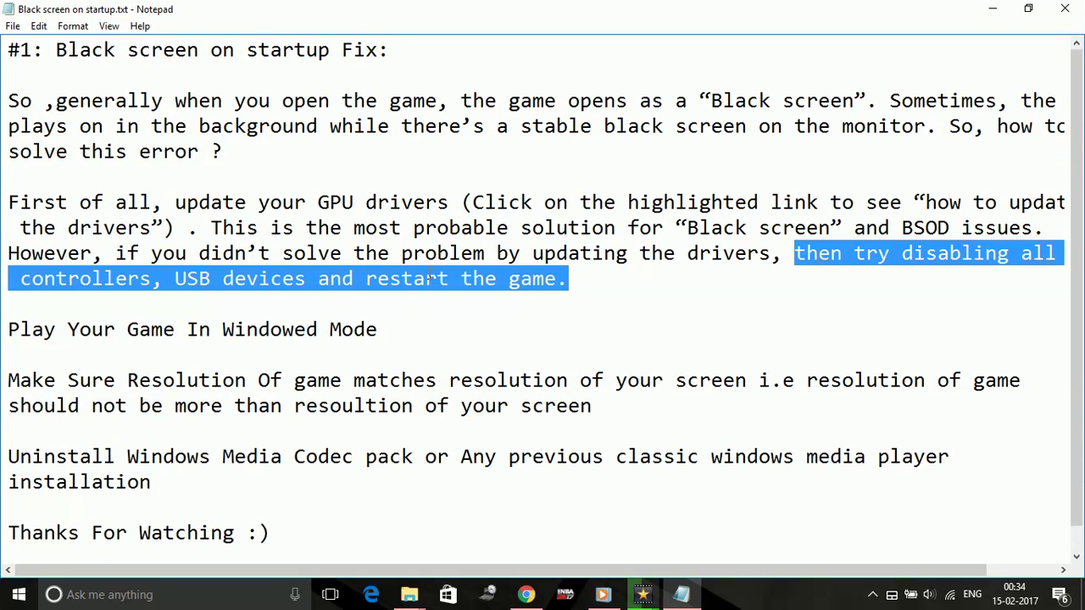
click(43, 355)
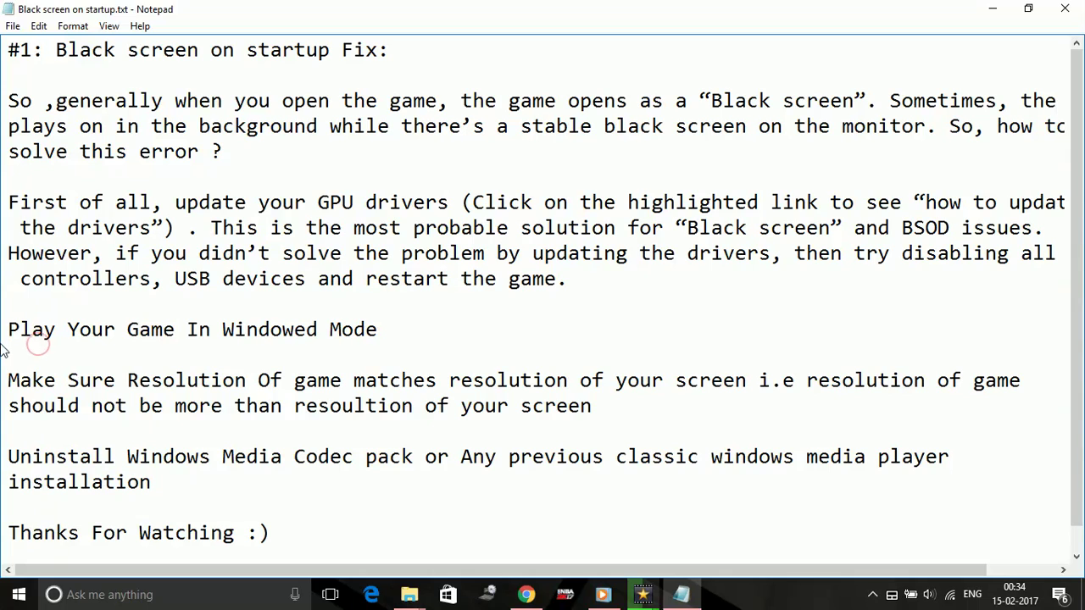
Highlight the 'Play Your Game In Windowed Mode' line, then minimize the notes
drag(9, 329, 457, 331)
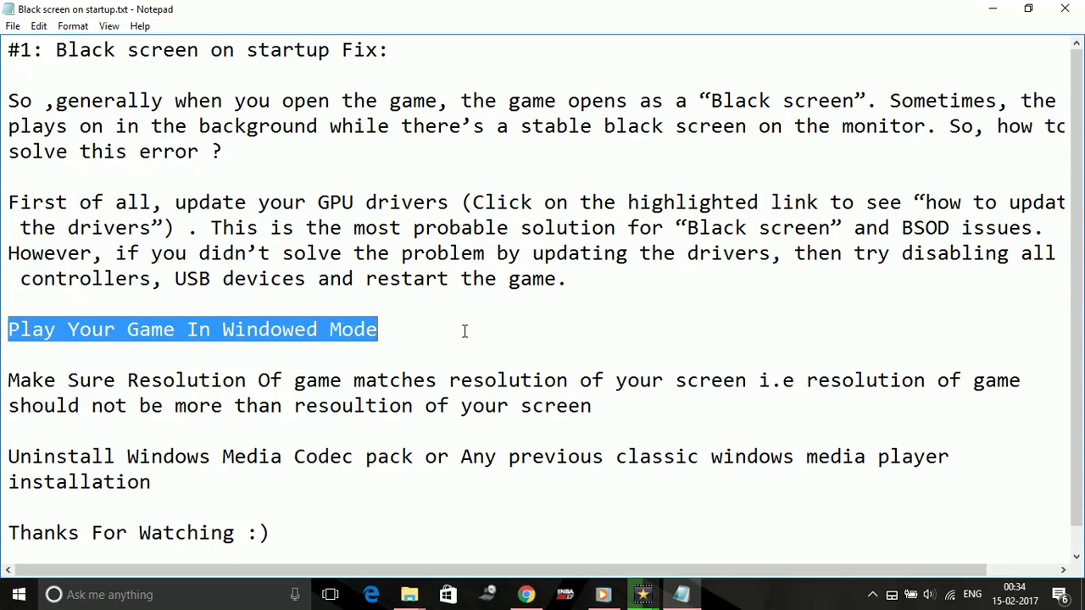
click(465, 331)
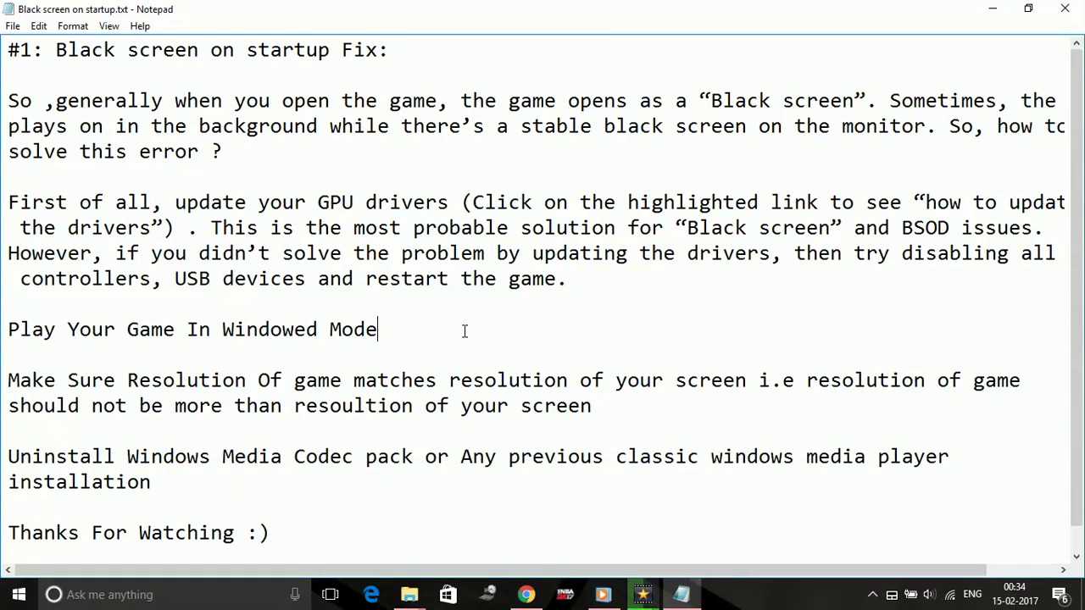
click(992, 8)
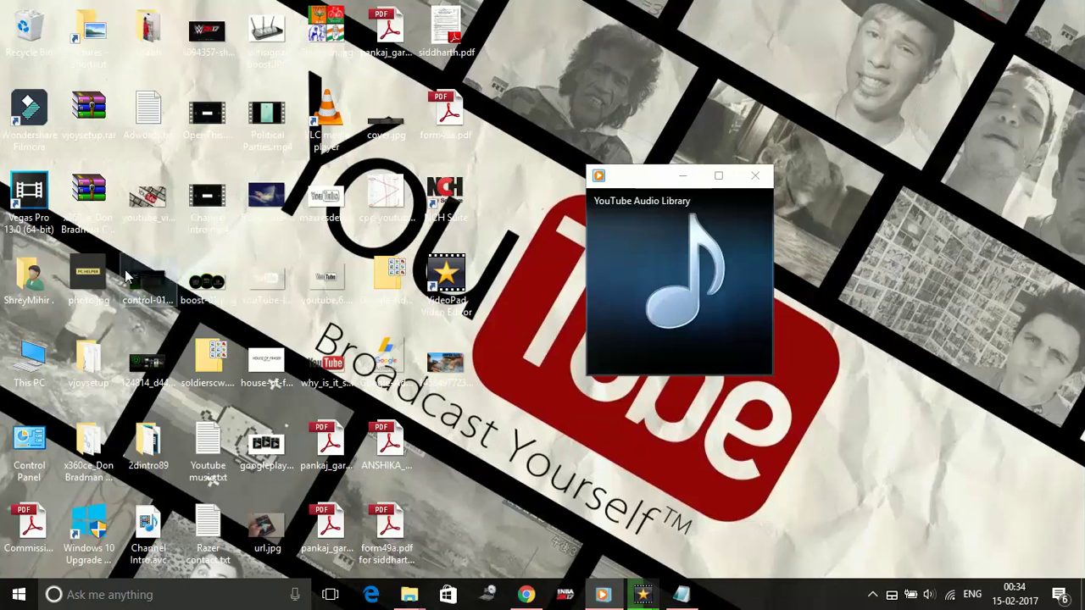
Set the Vegas Pro 13.0 shortcut to run in a Normal window, then return to the notes
right_click(36, 212)
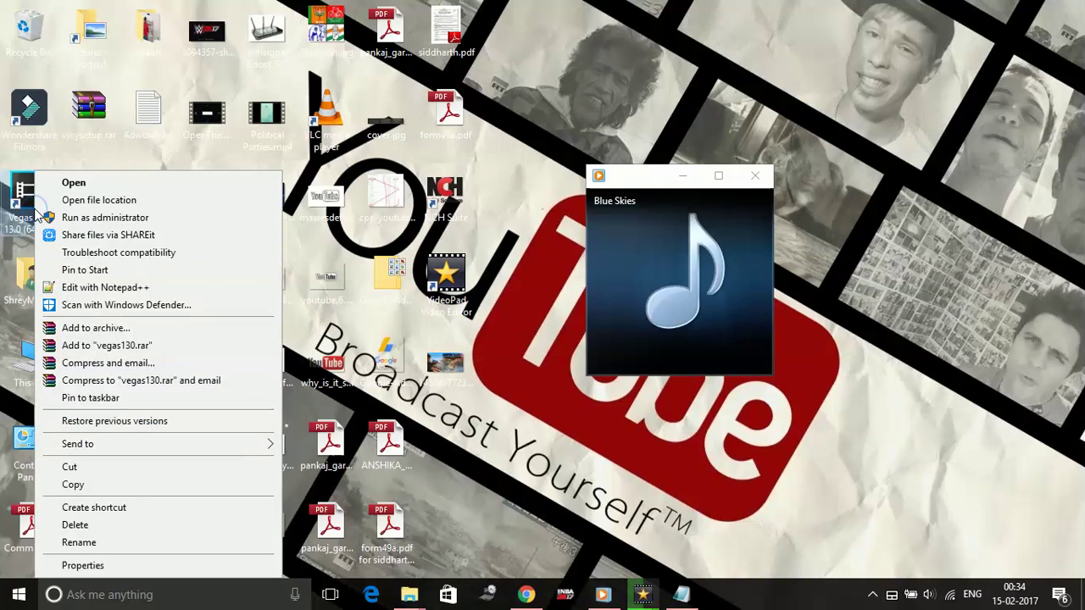
click(150, 563)
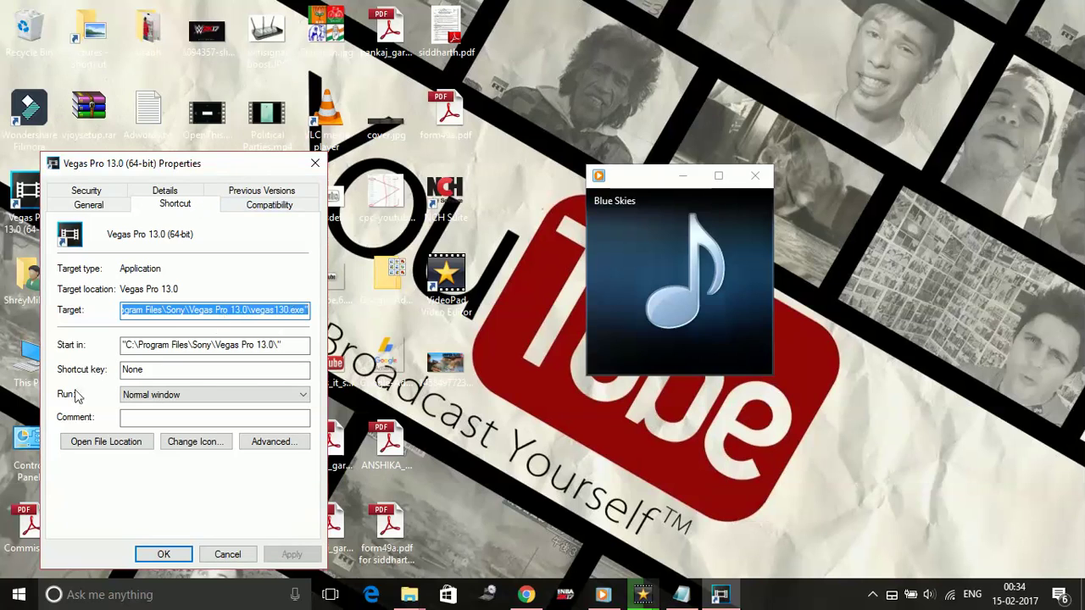
click(129, 396)
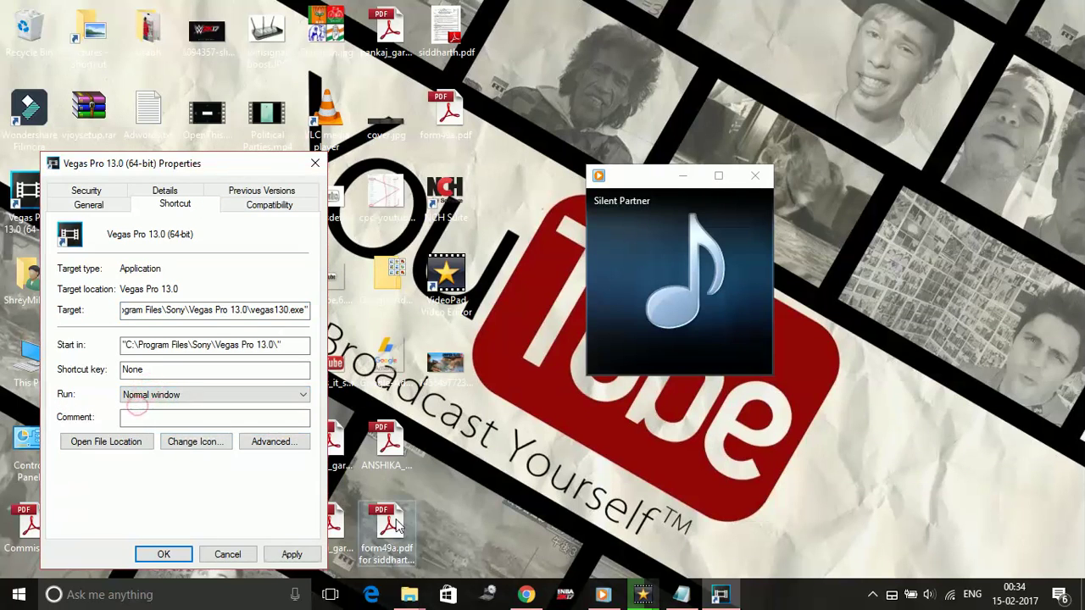
click(292, 554)
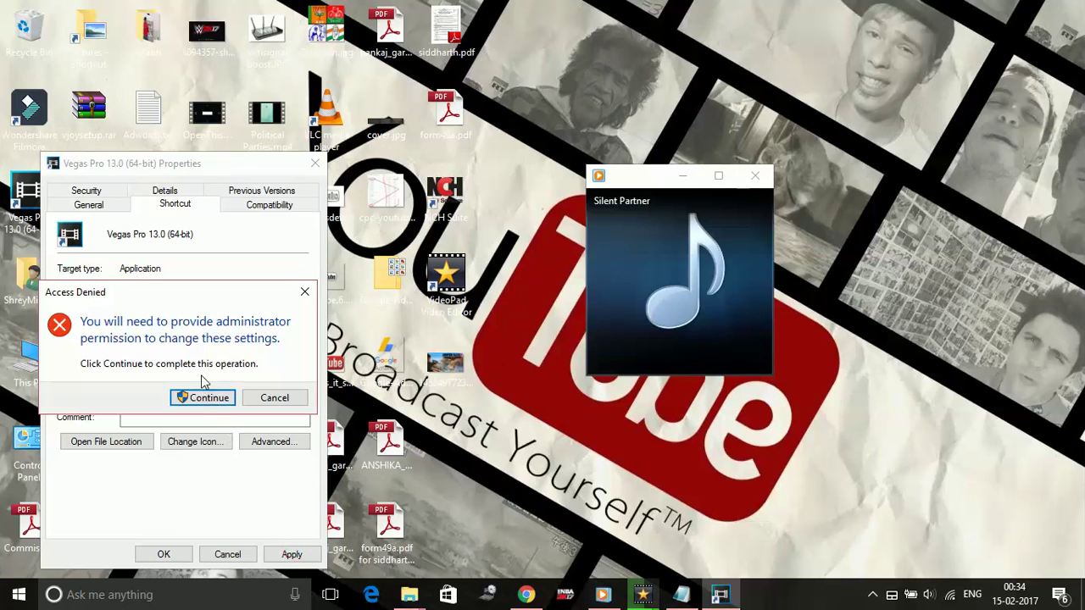
click(200, 395)
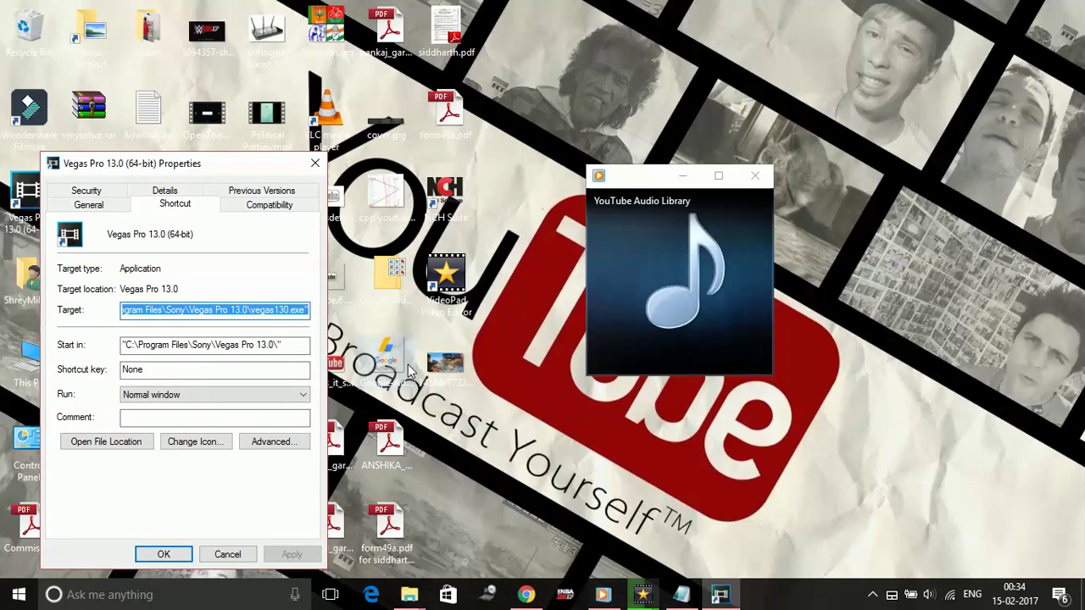
click(156, 555)
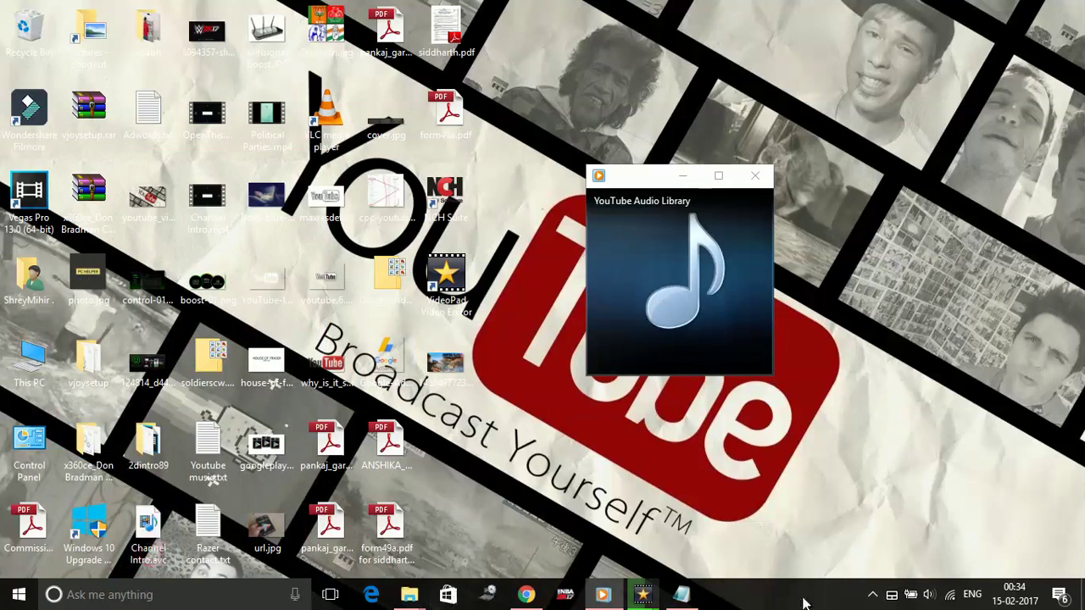
click(680, 594)
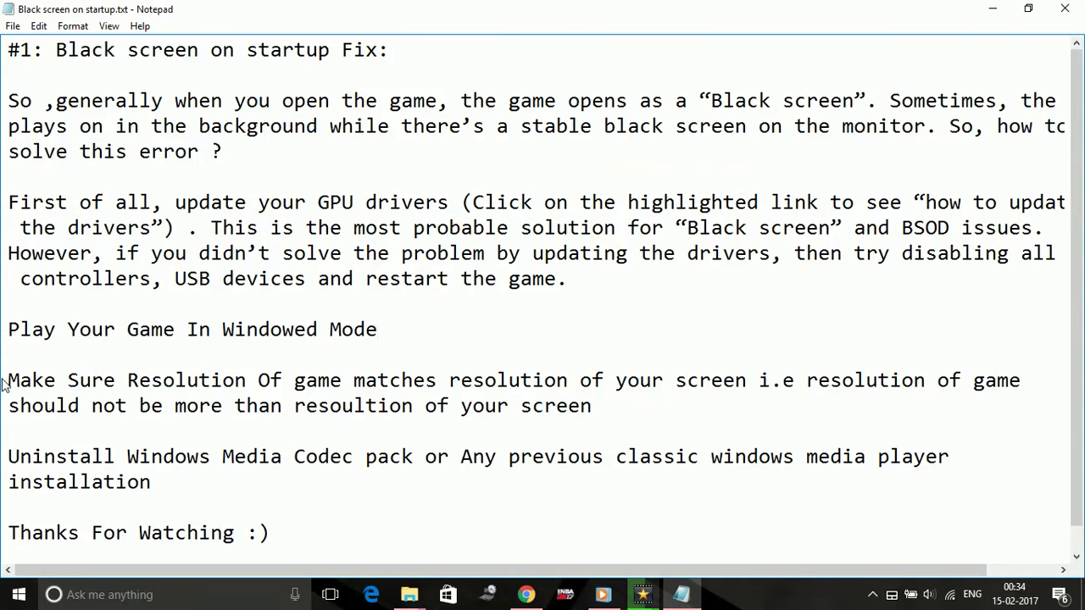
Highlight the screen resolution fix paragraph in the notes
drag(6, 383, 623, 412)
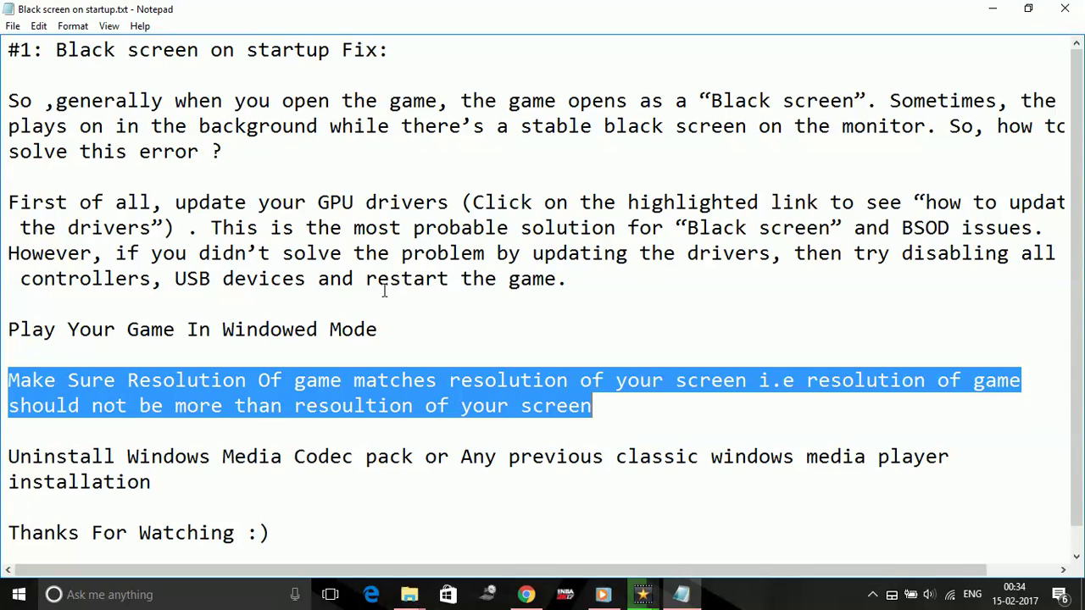
click(349, 366)
drag(351, 371, 690, 431)
click(700, 431)
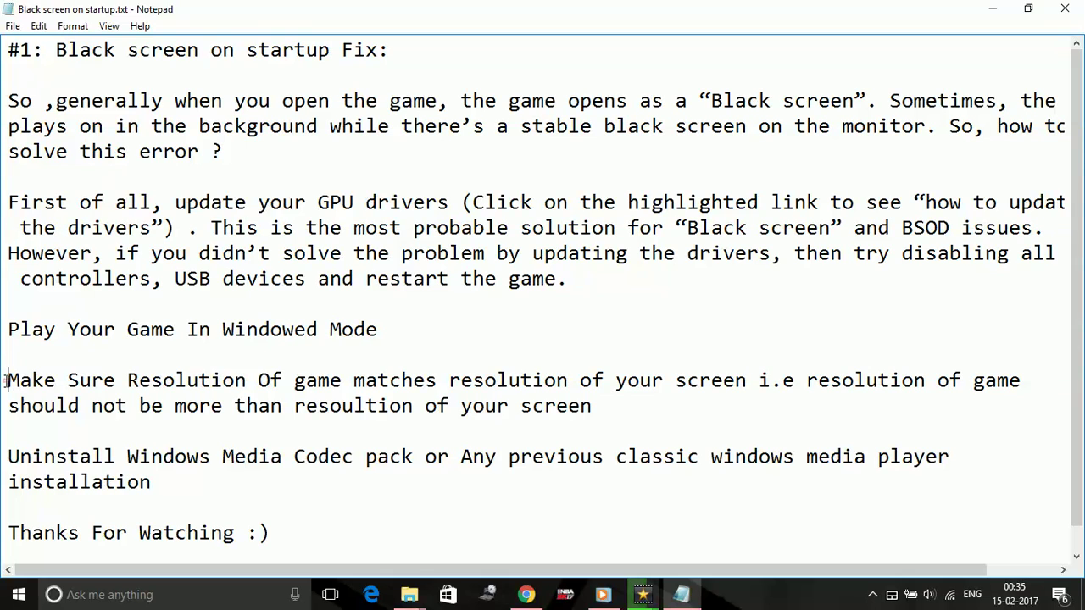
drag(7, 380, 508, 406)
click(485, 406)
Highlight the paragraph on uninstalling the Windows Media Codec pack
click(9, 435)
drag(6, 457, 228, 490)
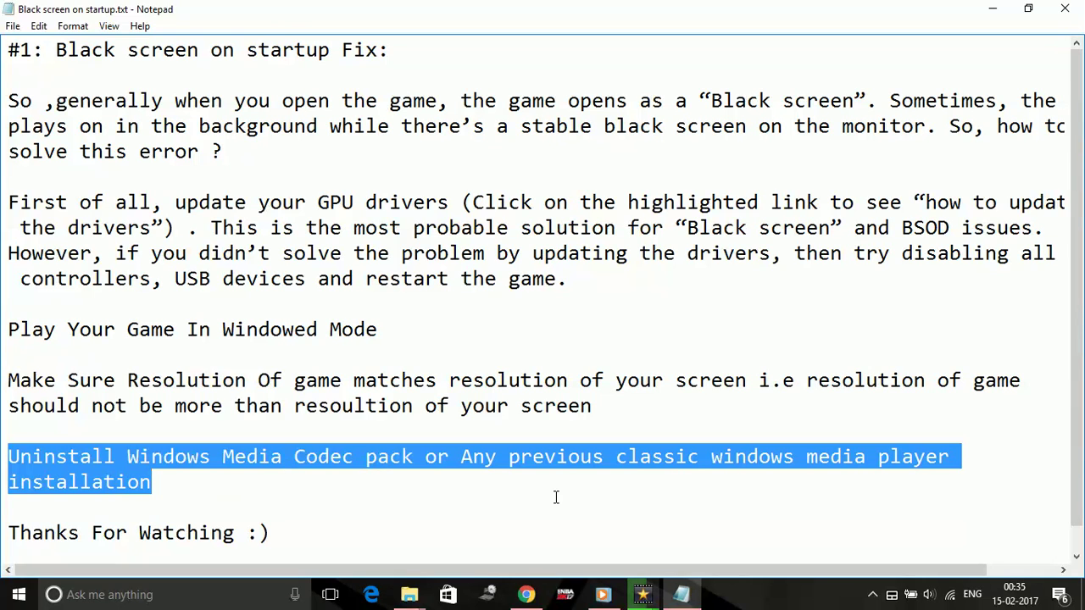
click(83, 598)
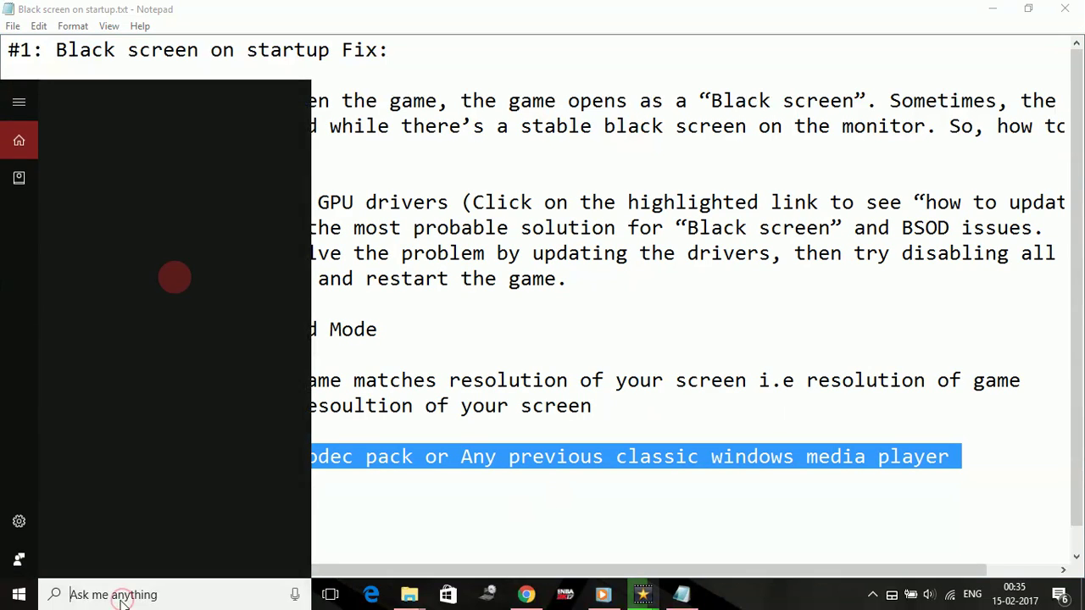
Open Control Panel's Programs and Features via a 'con' search
text(con)
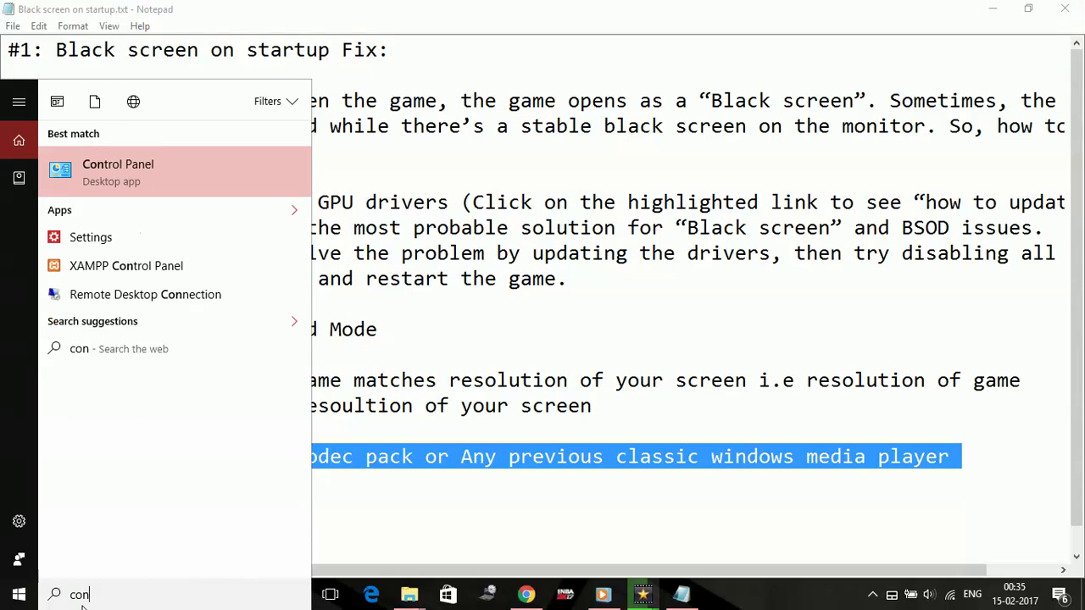
key(Return)
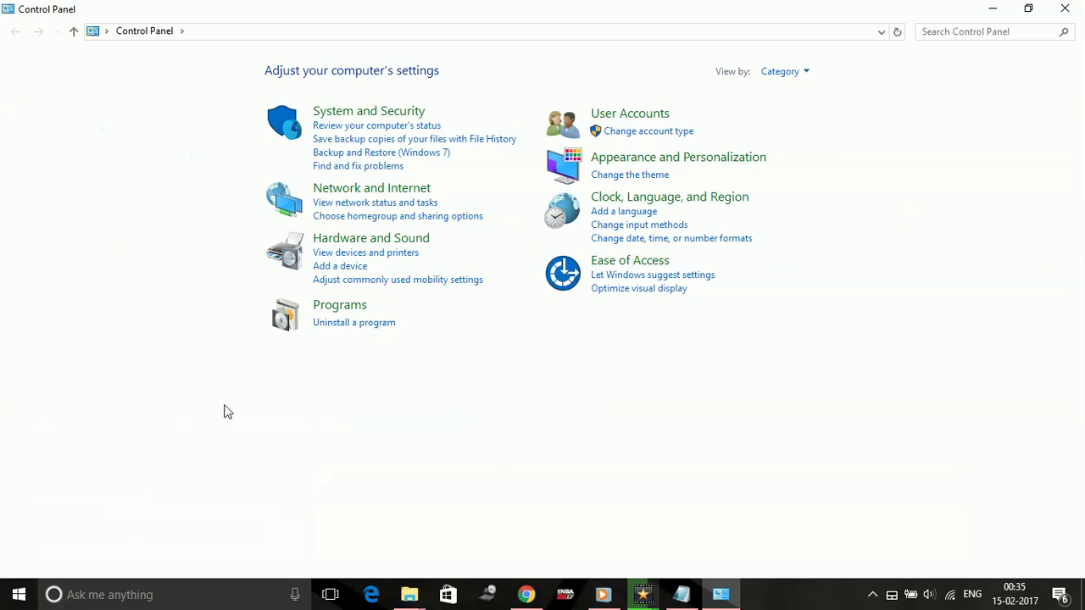
click(331, 308)
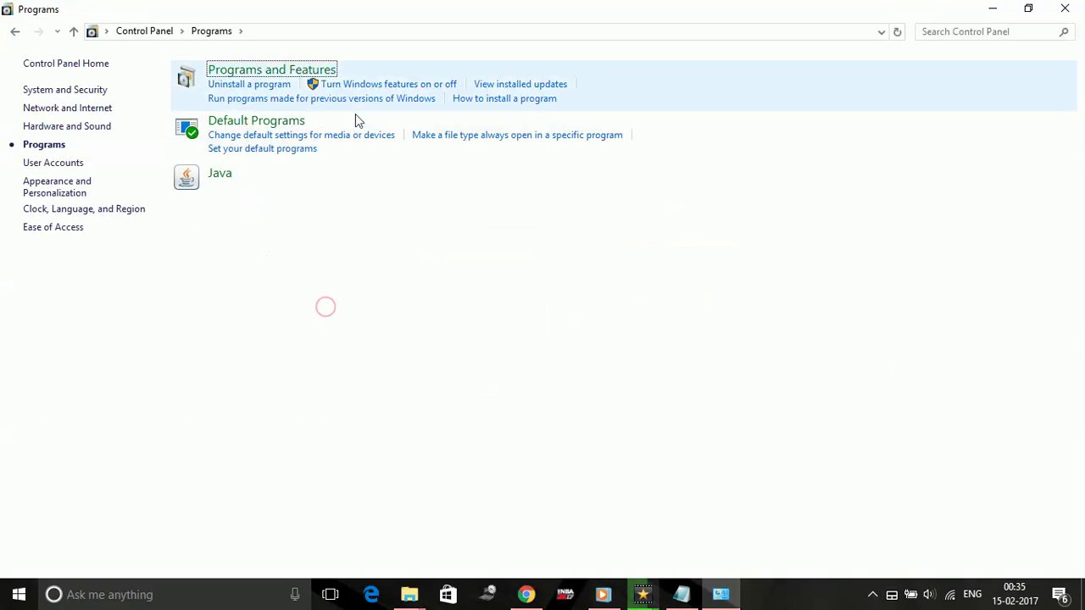
click(251, 85)
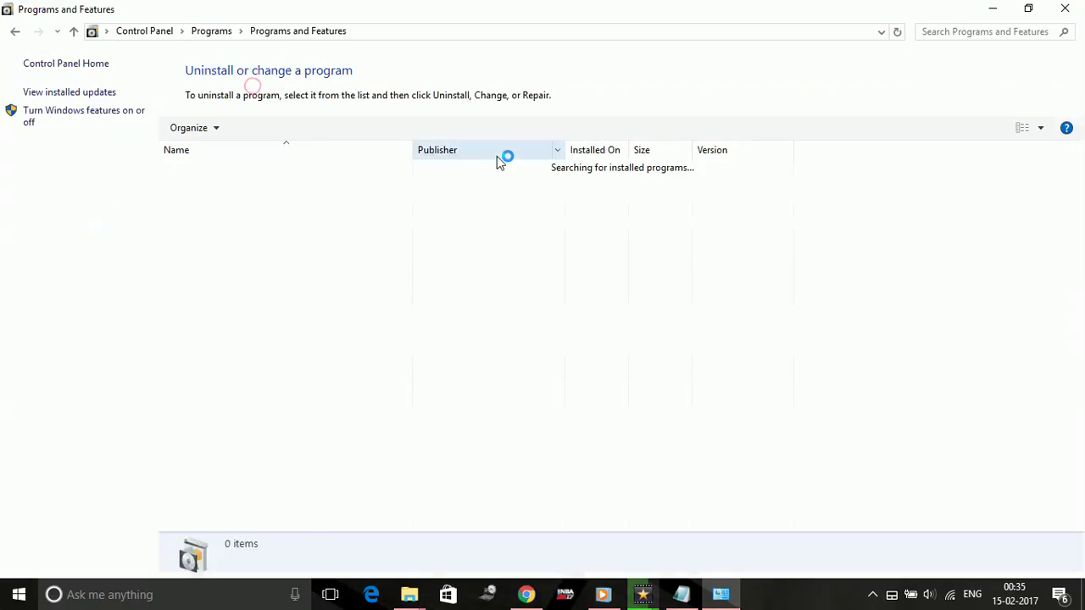
Browse installed programs, selecting Intel Management Engine Components and Windows 10 Upgrade Assistant
click(419, 305)
scroll(419, 307, down, 5)
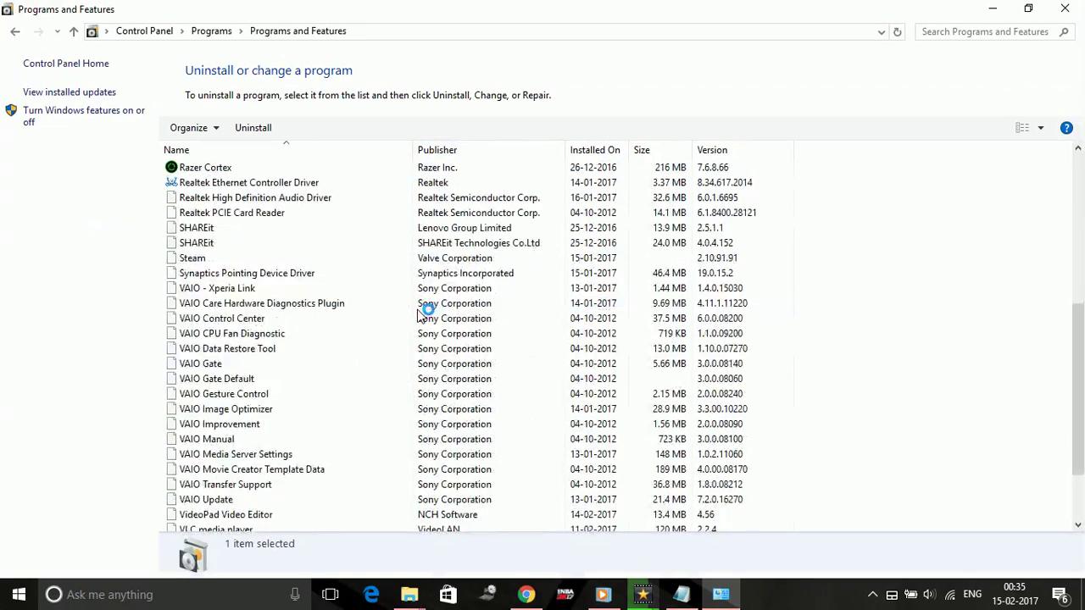
scroll(418, 315, down, 4)
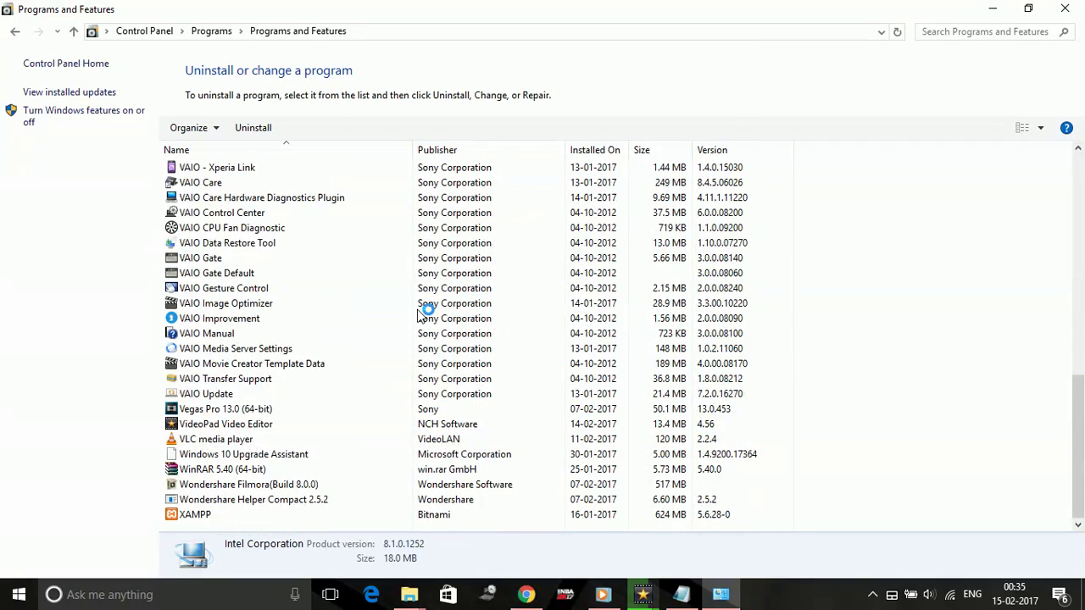
scroll(419, 316, up, 10)
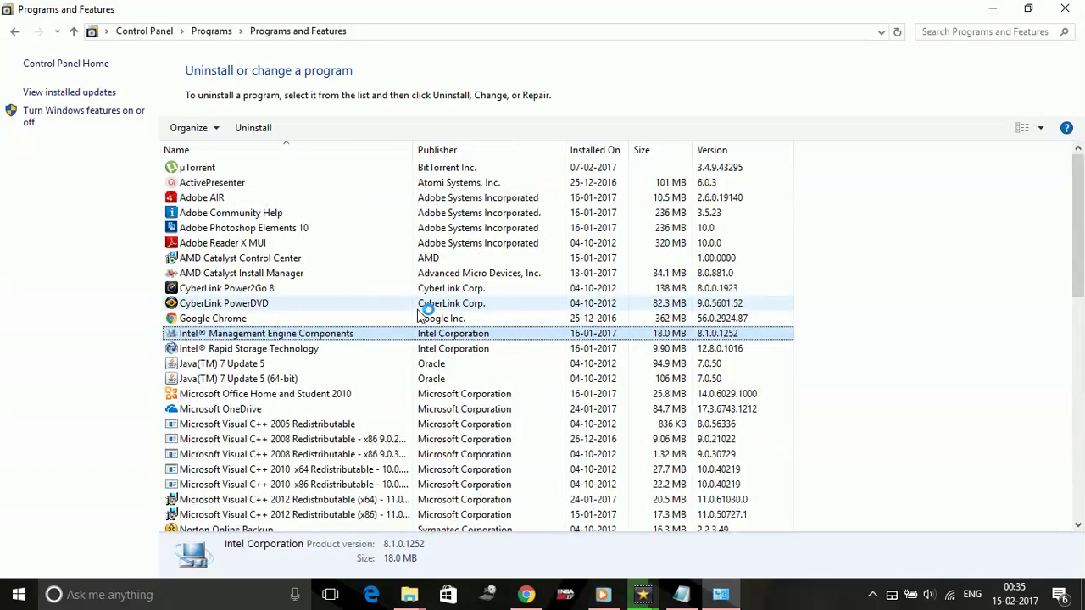
scroll(275, 215, down, 4)
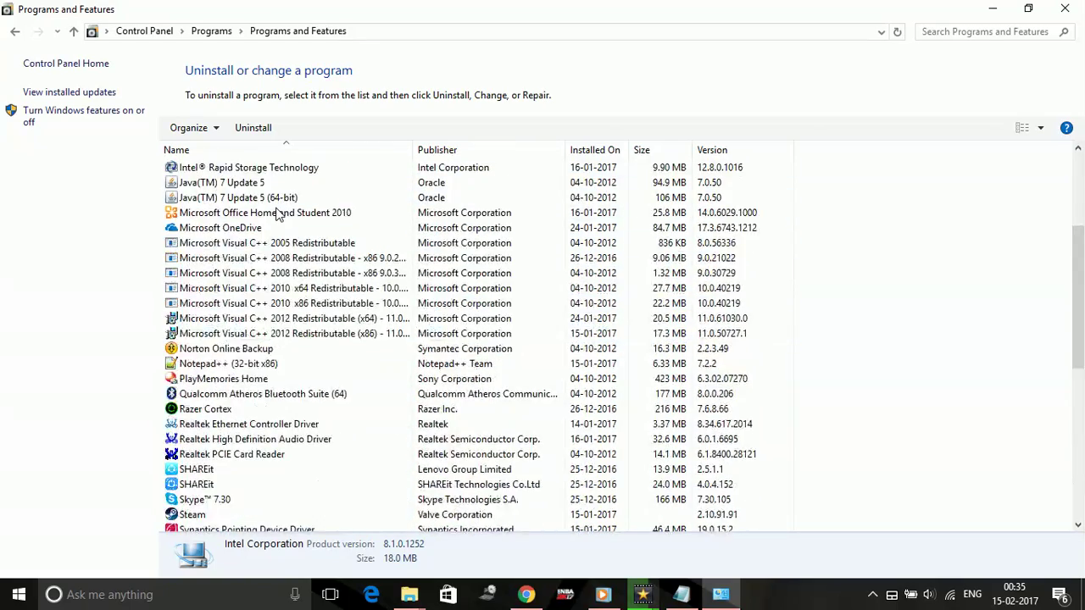
scroll(276, 215, down, 7)
scroll(276, 215, down, 2)
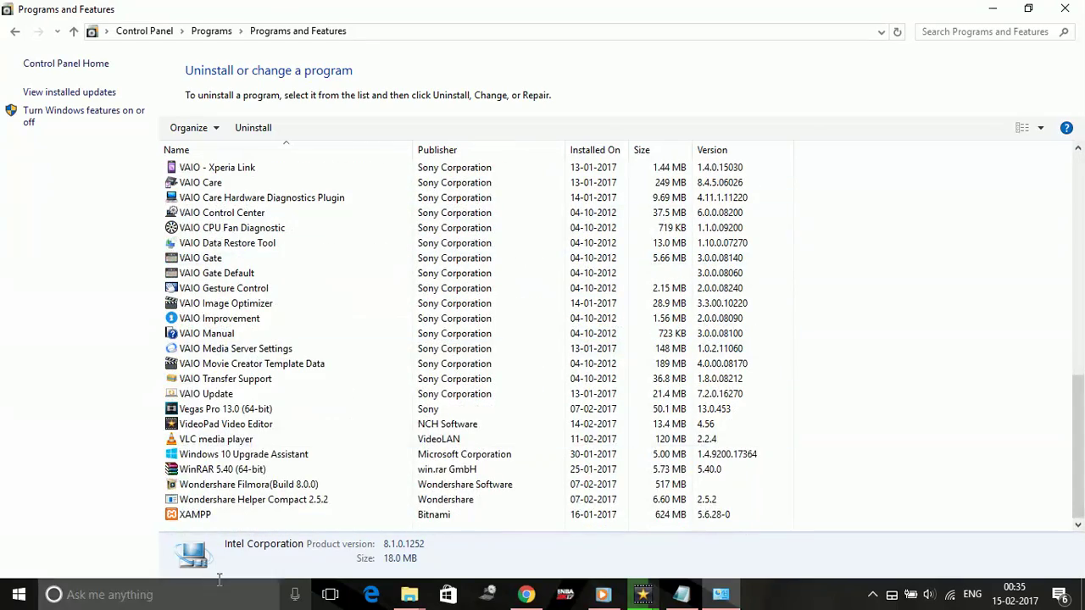
click(245, 456)
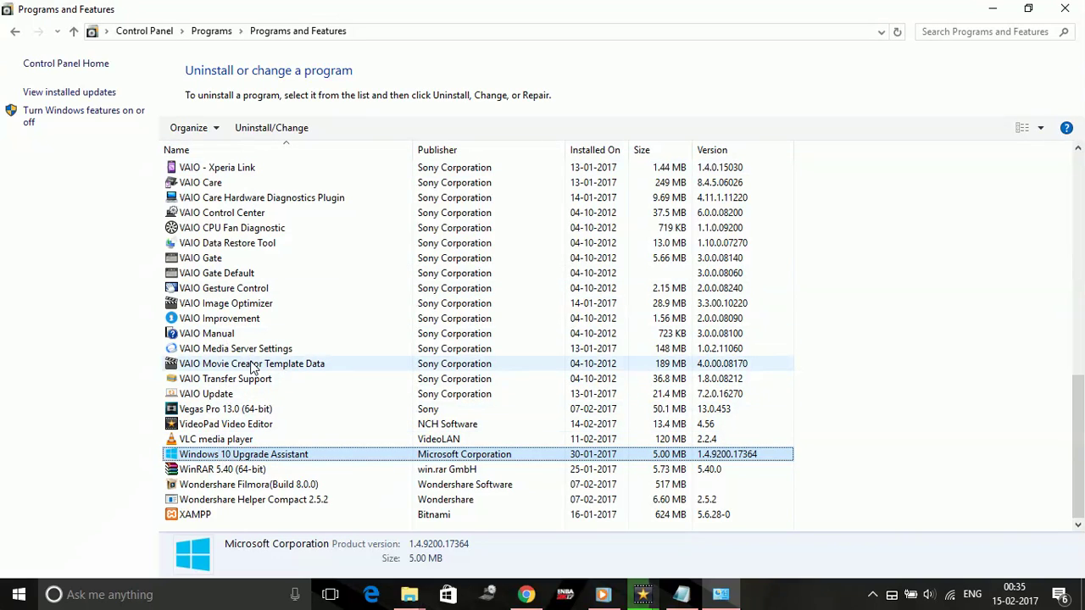
scroll(246, 364, up, 13)
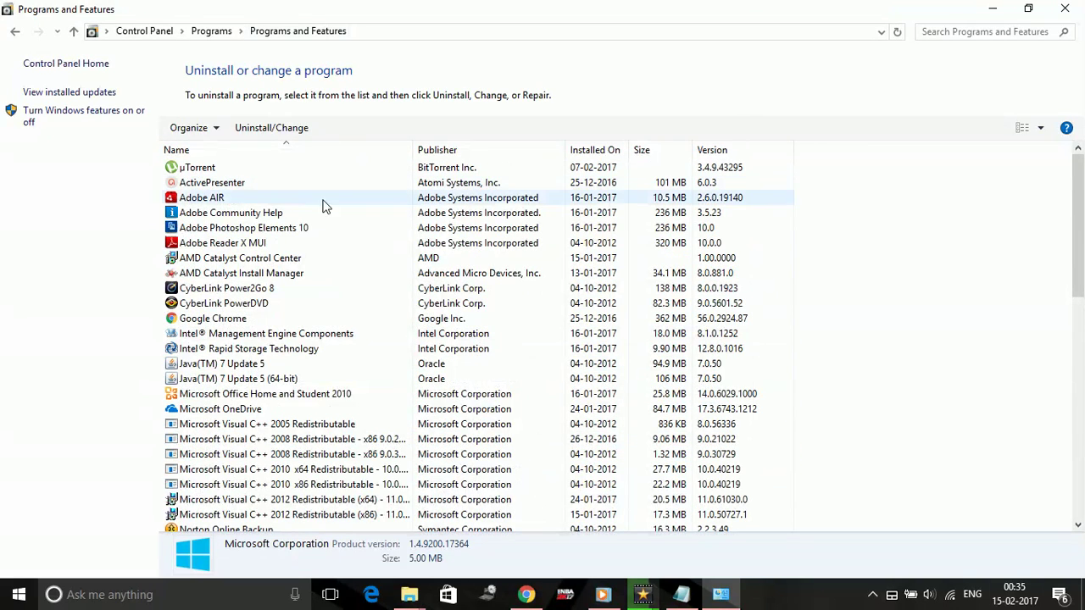
scroll(559, 393, down, 13)
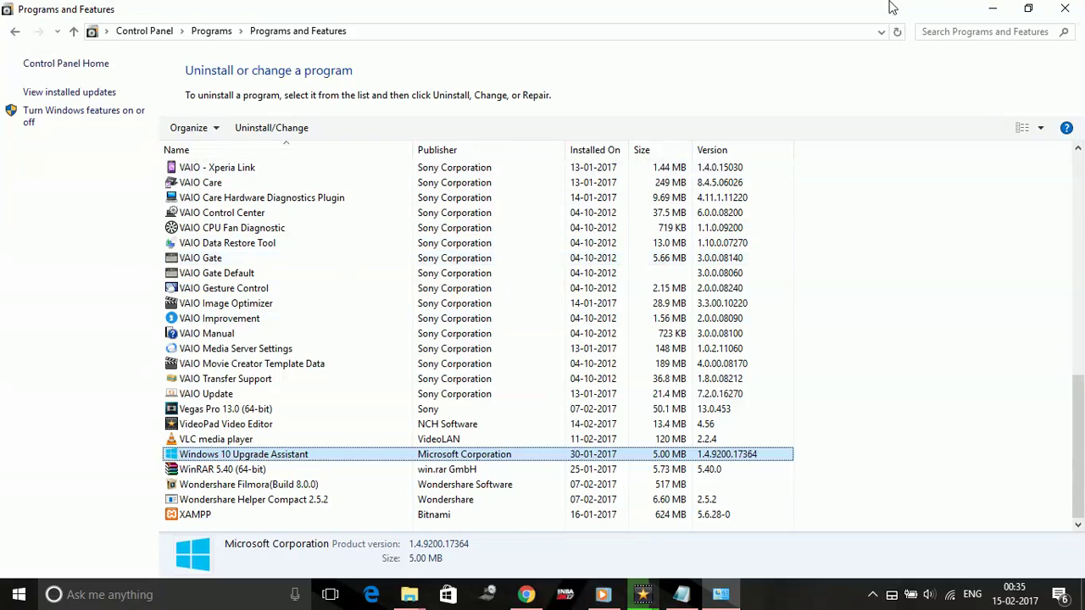
Close Programs and Features and clear the highlight in the Notepad notes
click(1065, 8)
click(468, 363)
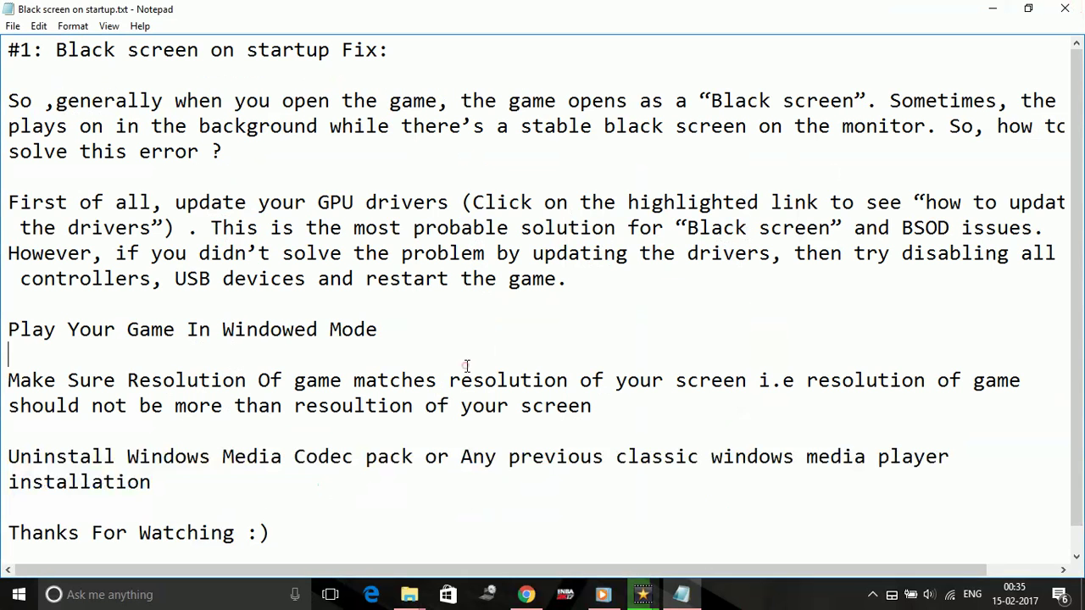